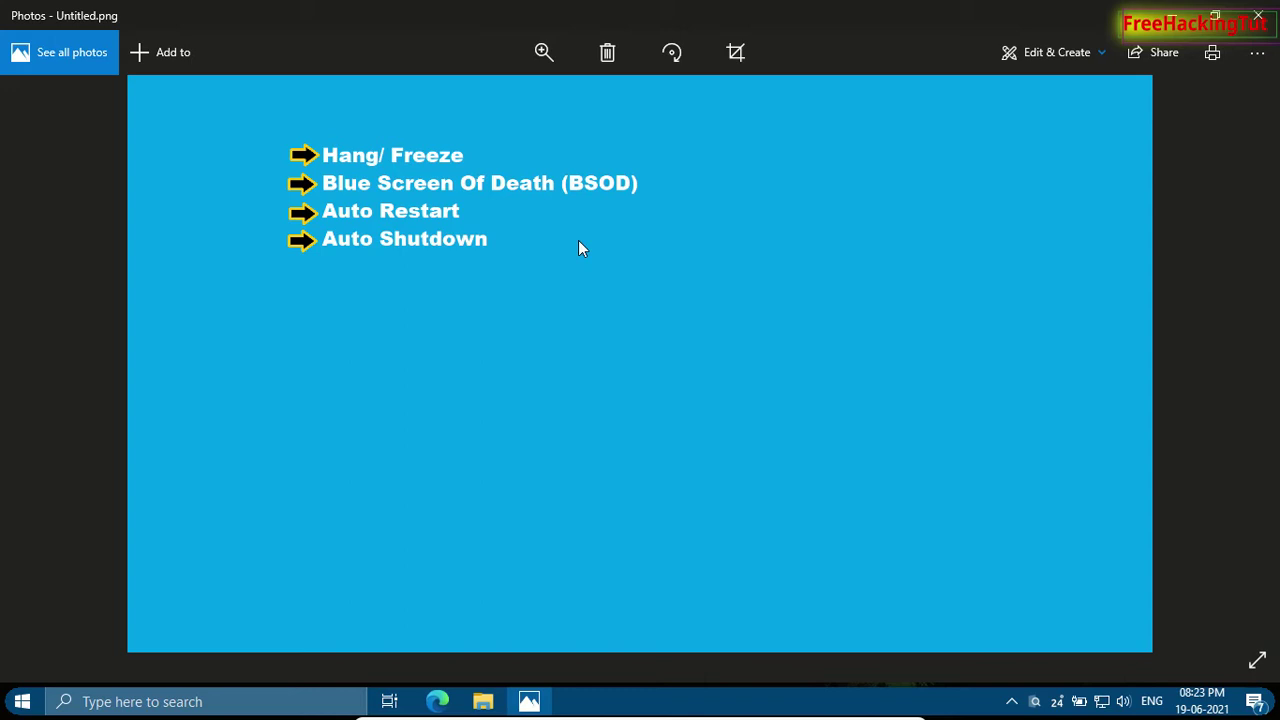
Close the Photos slide about freeze, BSOD and auto-restart symptoms to reveal the desktop
key(alt+F4)
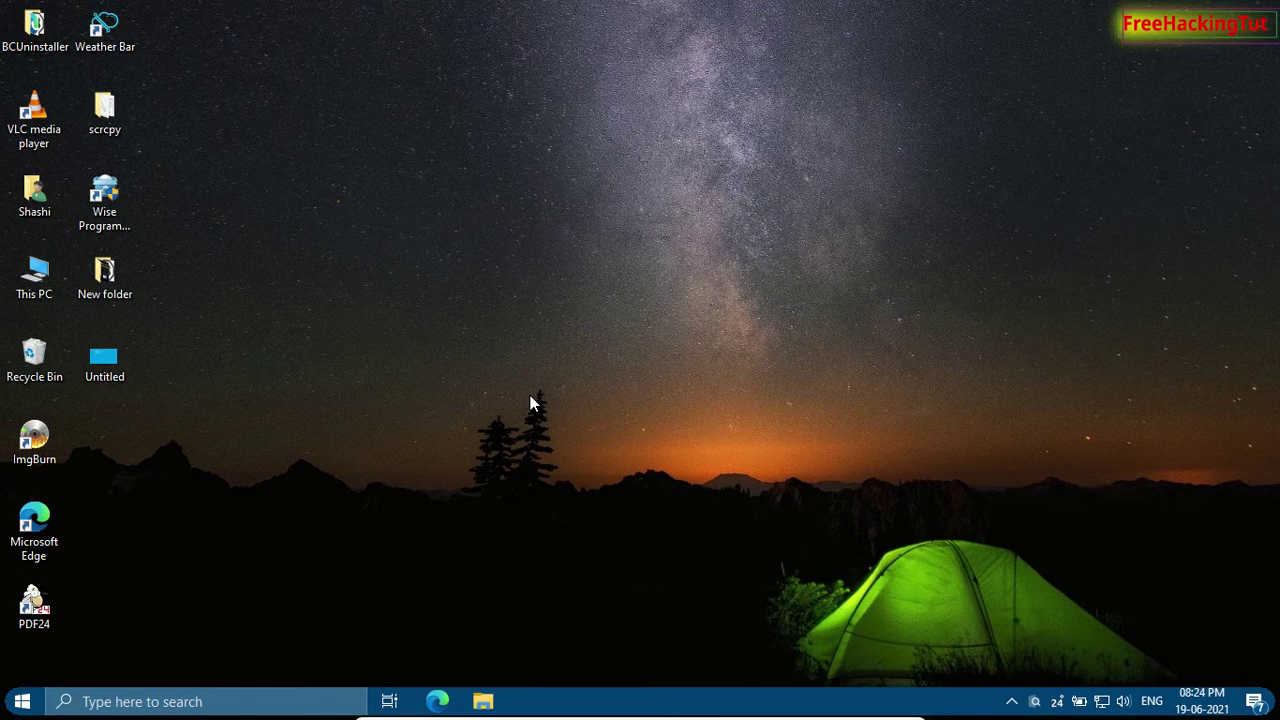
Search the Start menu for "windows memory" to find Windows Memory Diagnostic
click(22, 701)
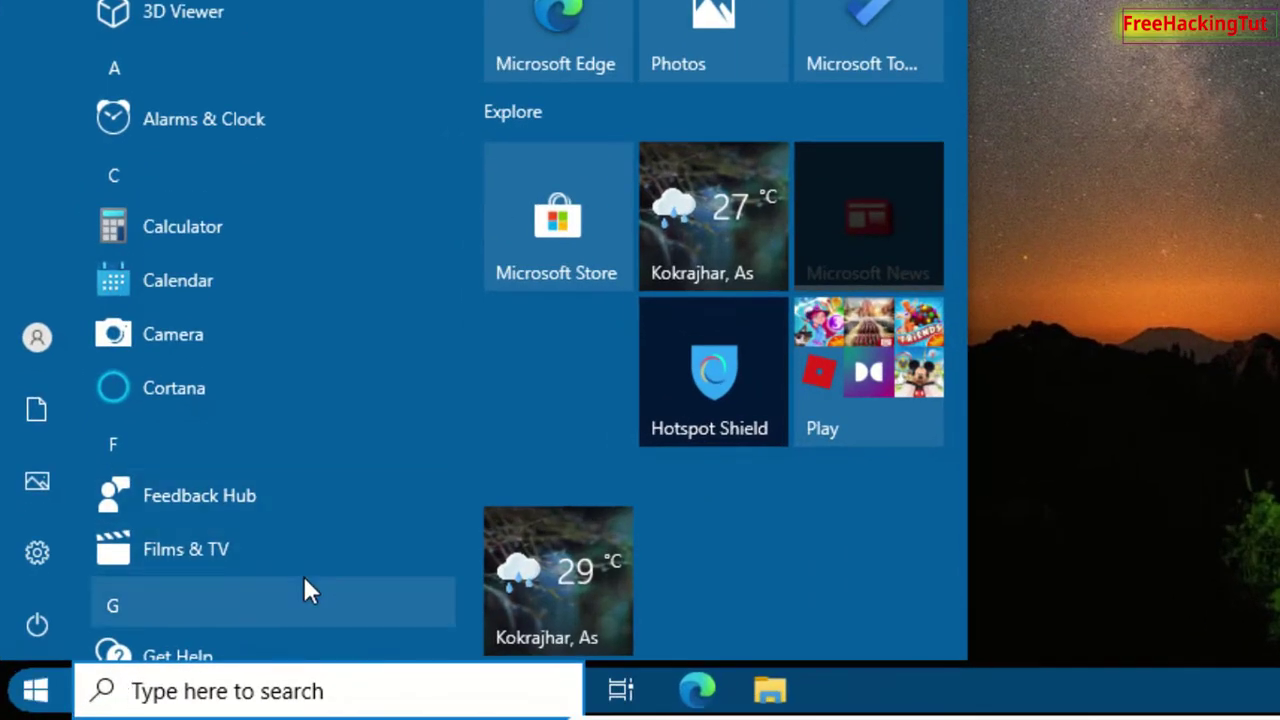
text(win)
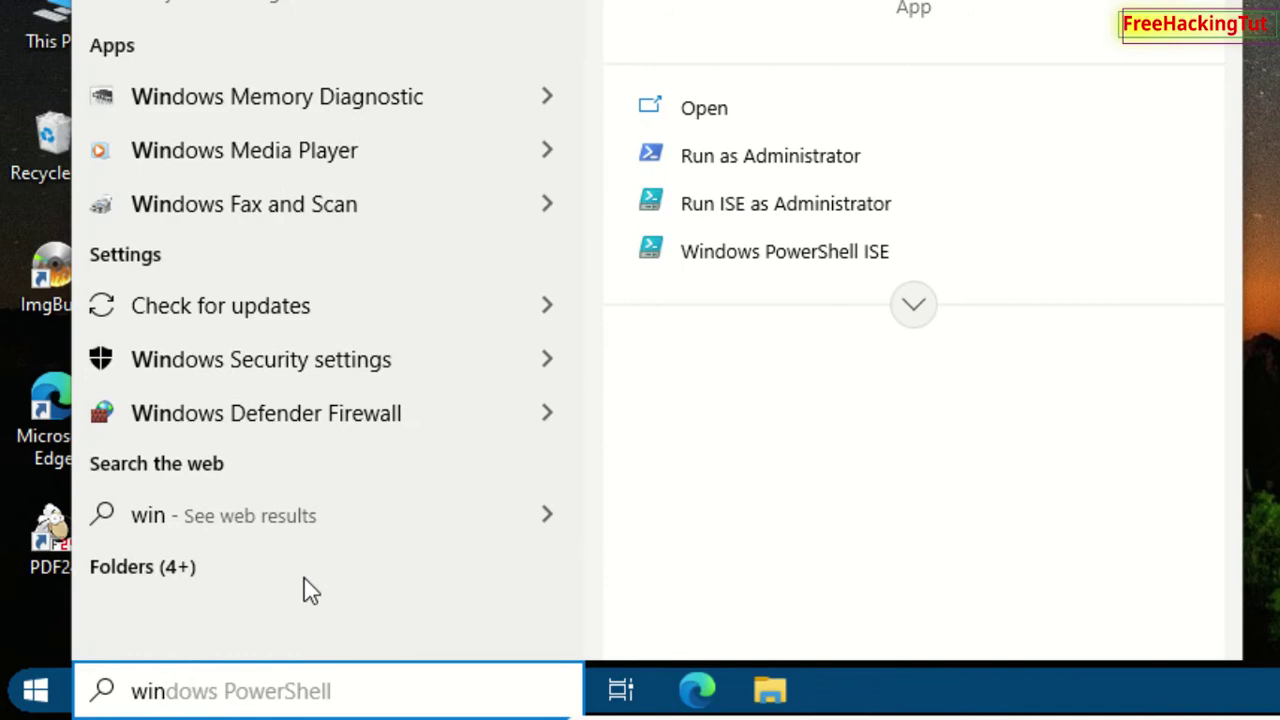
text(dows )
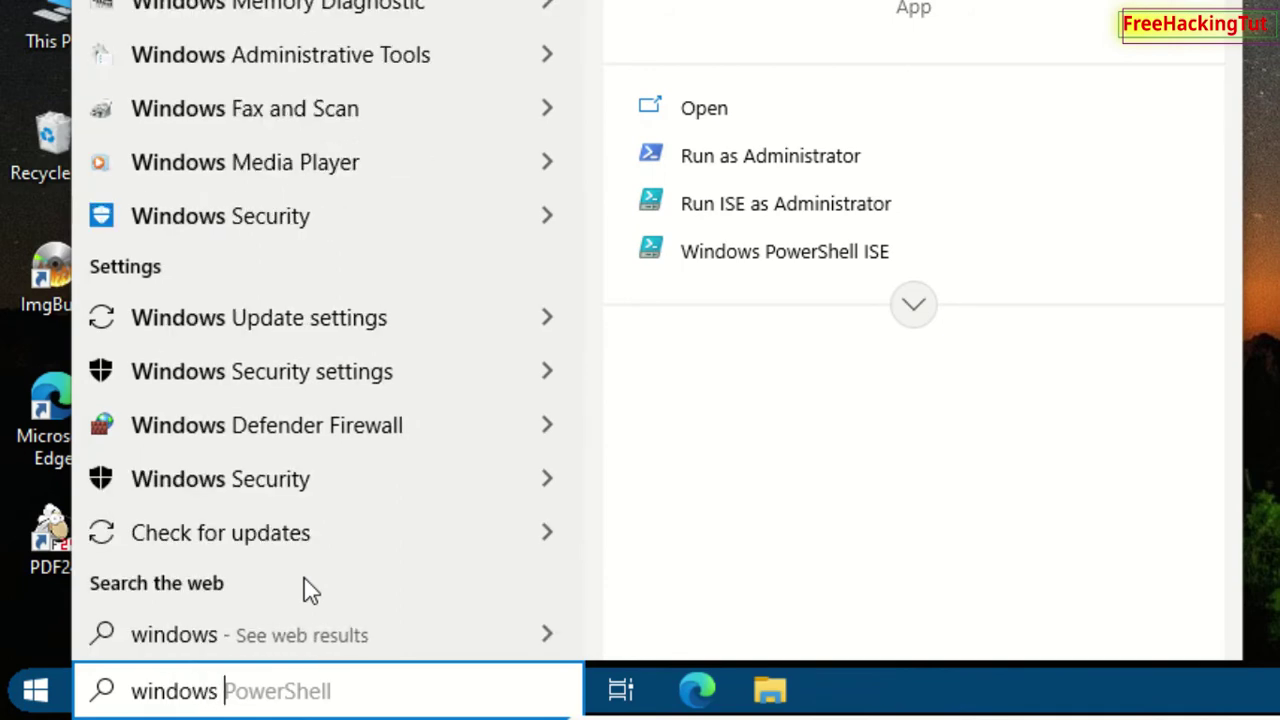
text(memo)
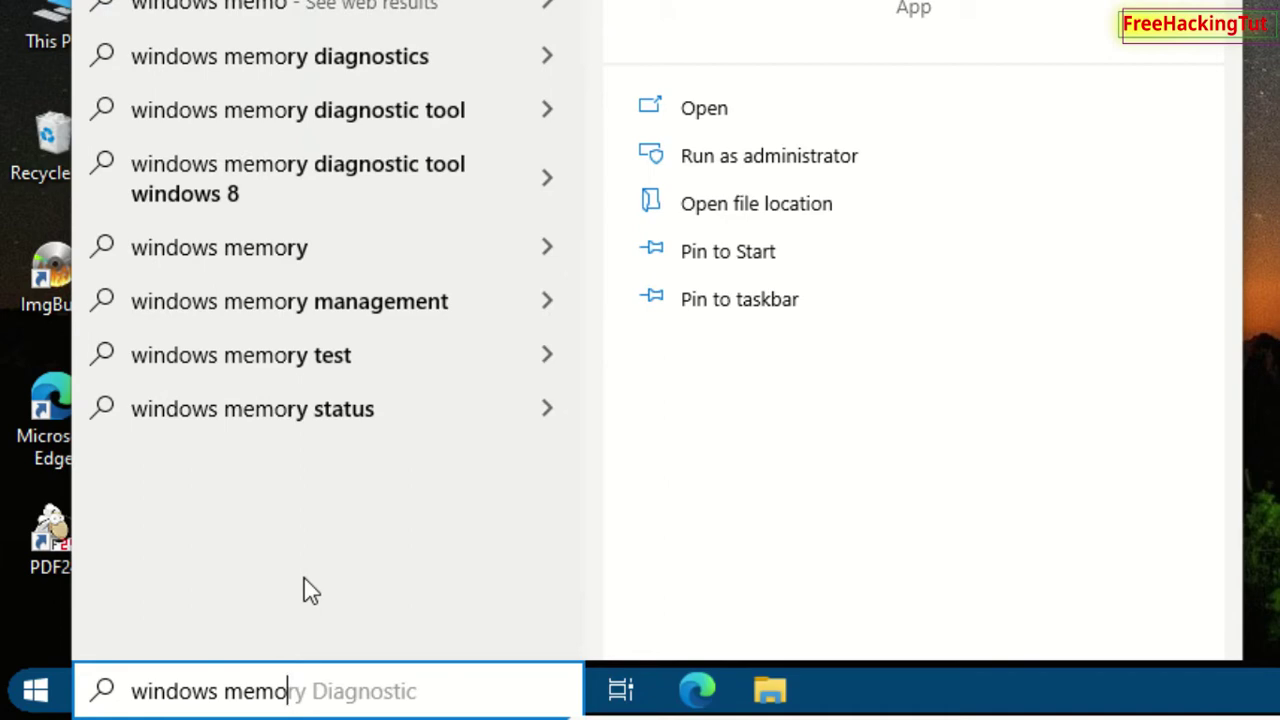
text(m)
key(BackSpace)
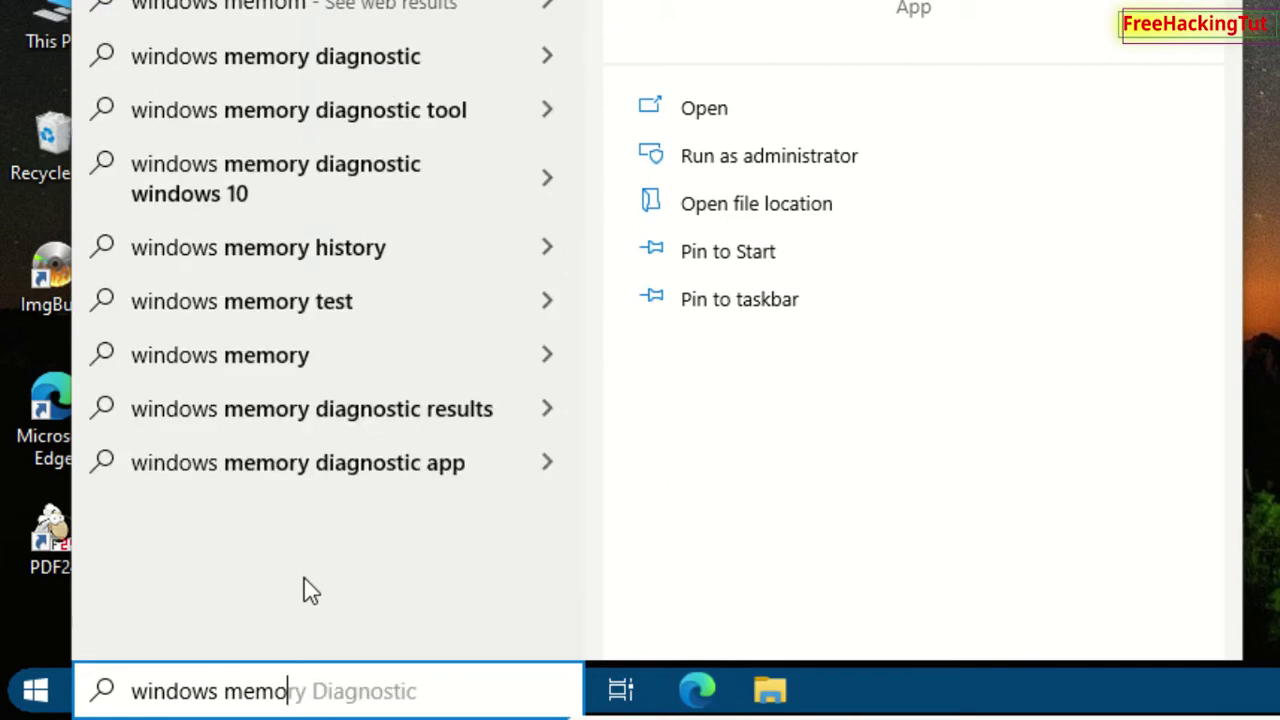
text(ry)
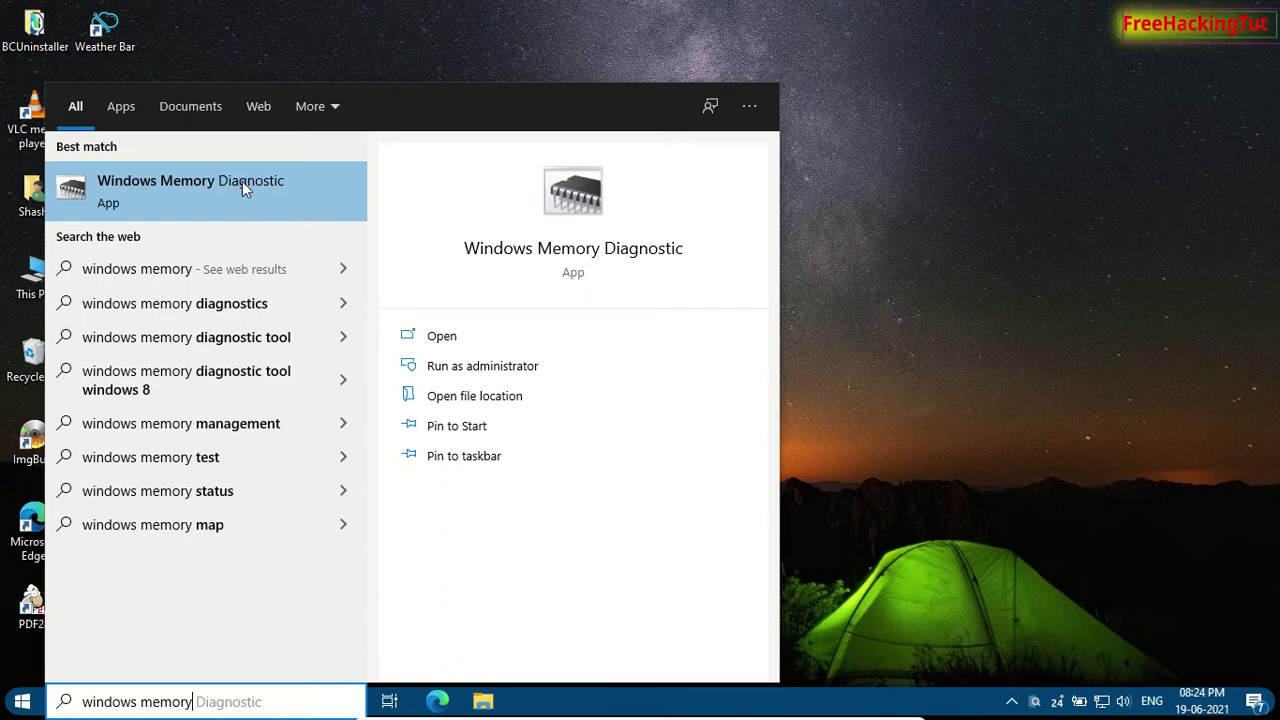
Launch Windows Memory Diagnostic and choose "Restart now and check for problems (recommended)"
click(242, 181)
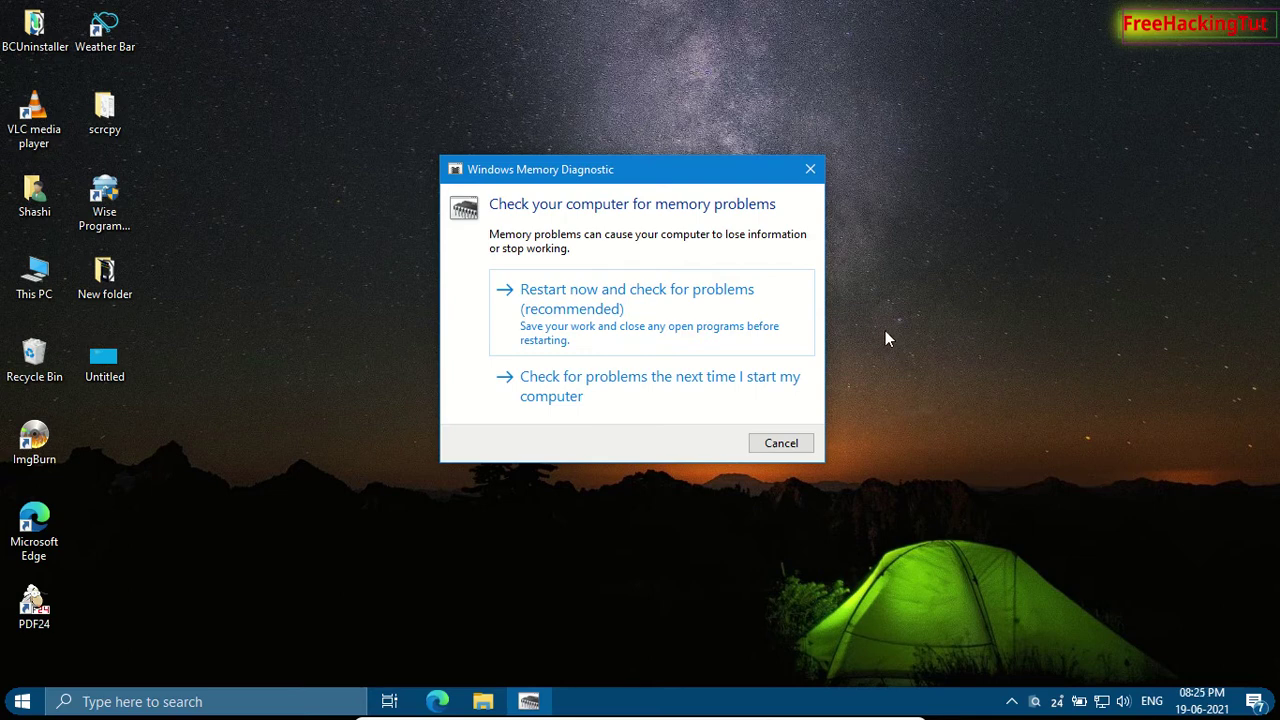
click(610, 322)
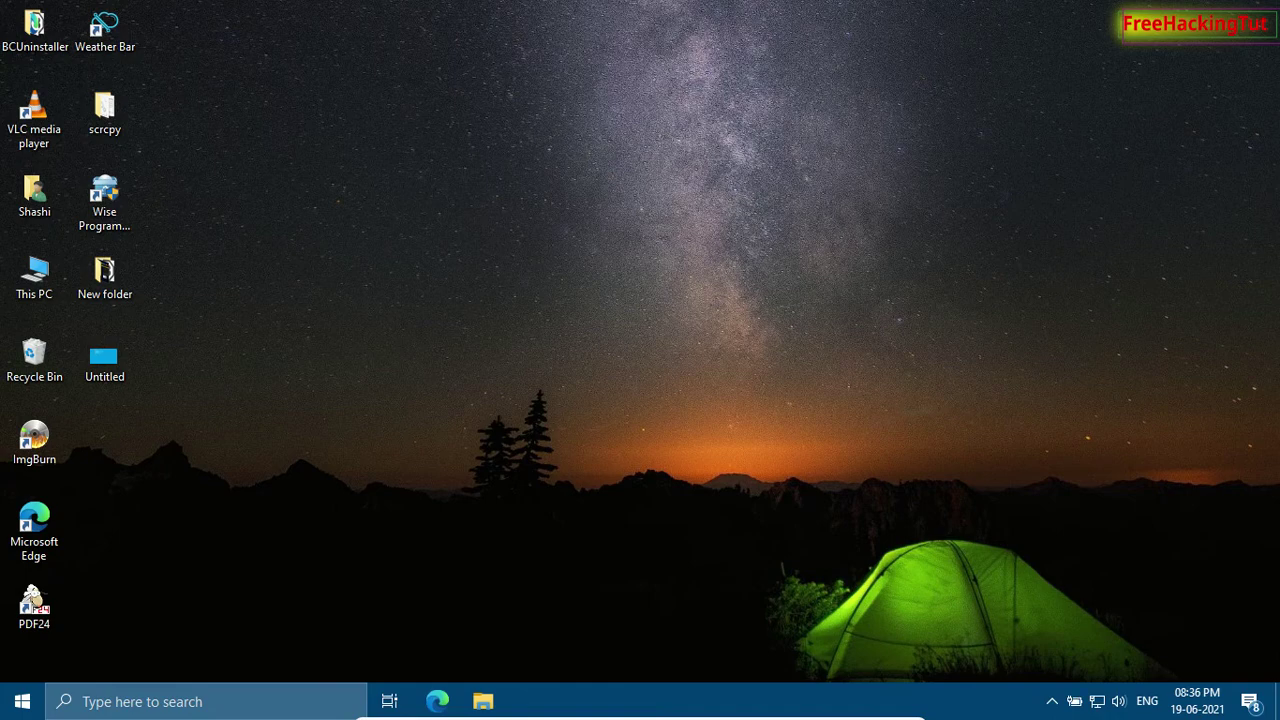
Search the Start menu for "event" to find Event Viewer
key(super)
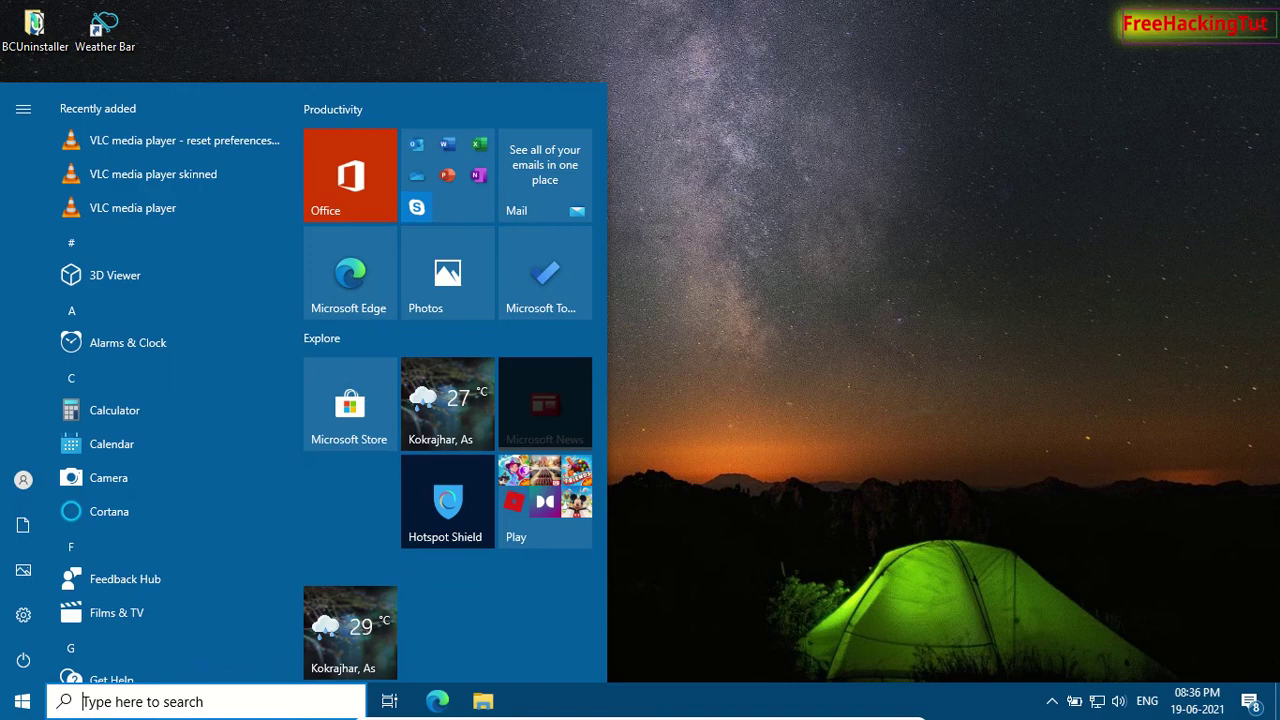
text(e)
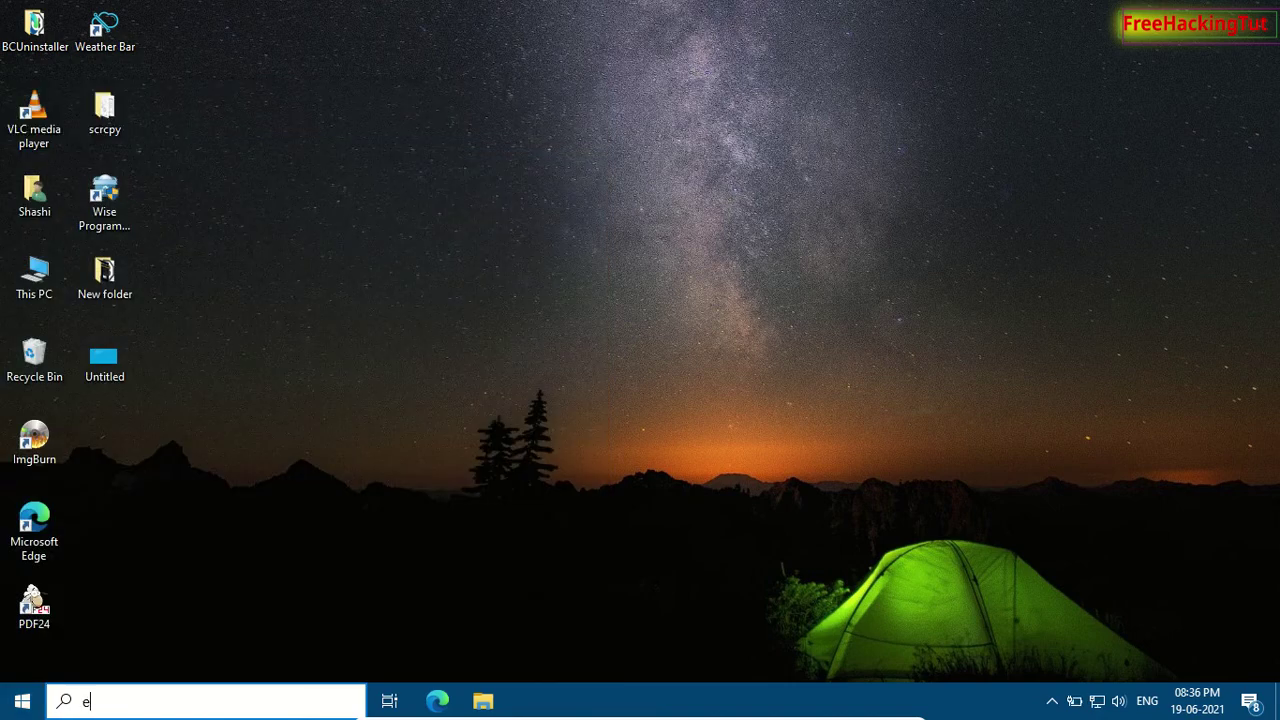
text(ve)
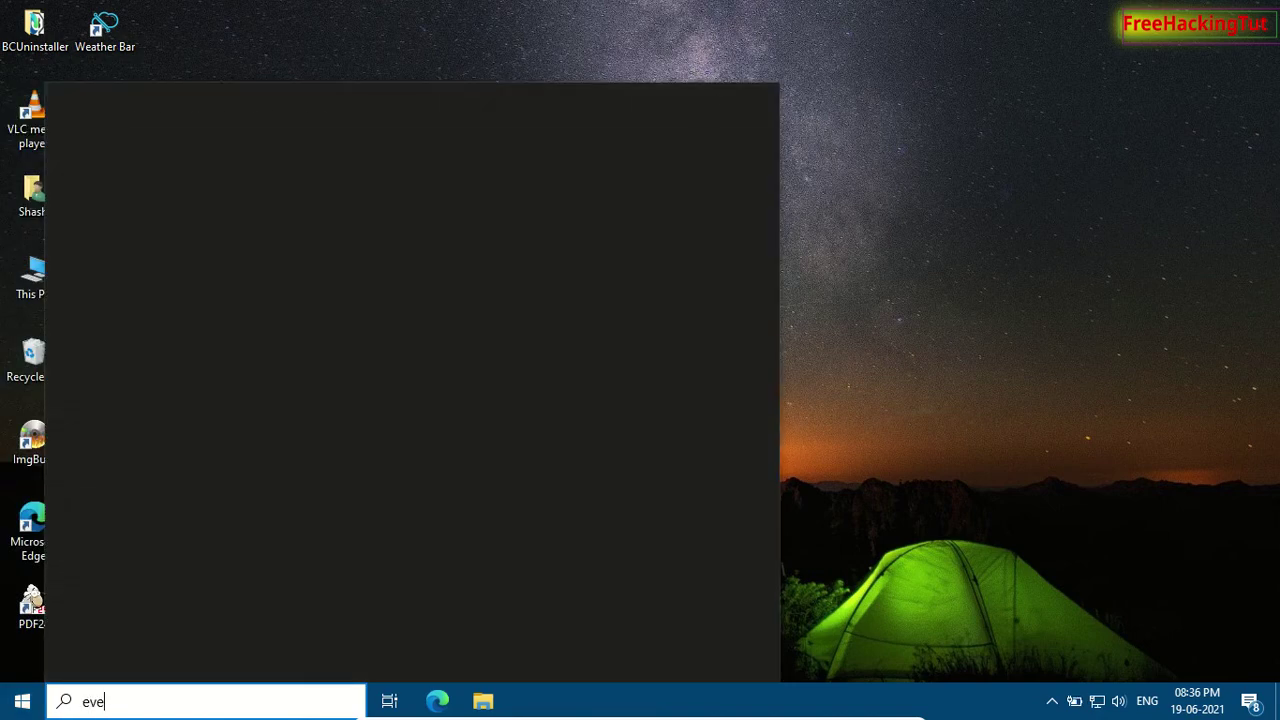
text(nt)
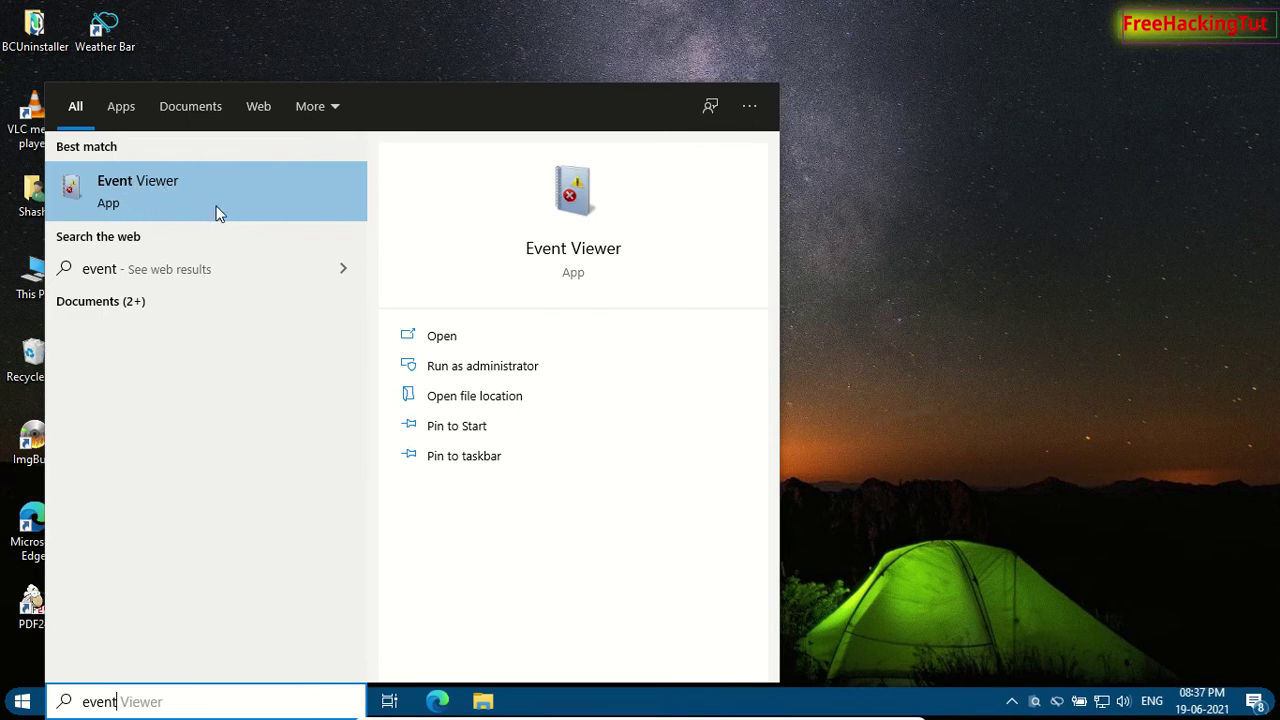
Launch Event Viewer and show the System log under Windows Logs
click(157, 197)
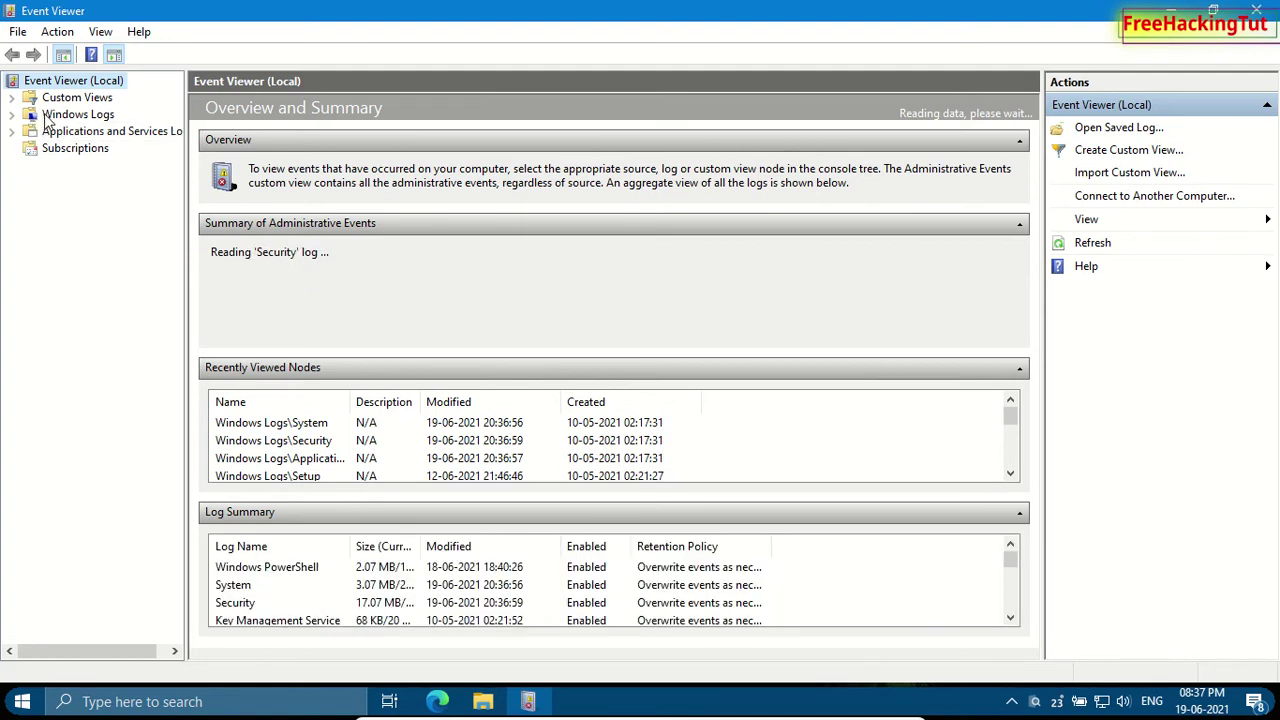
double_click(78, 116)
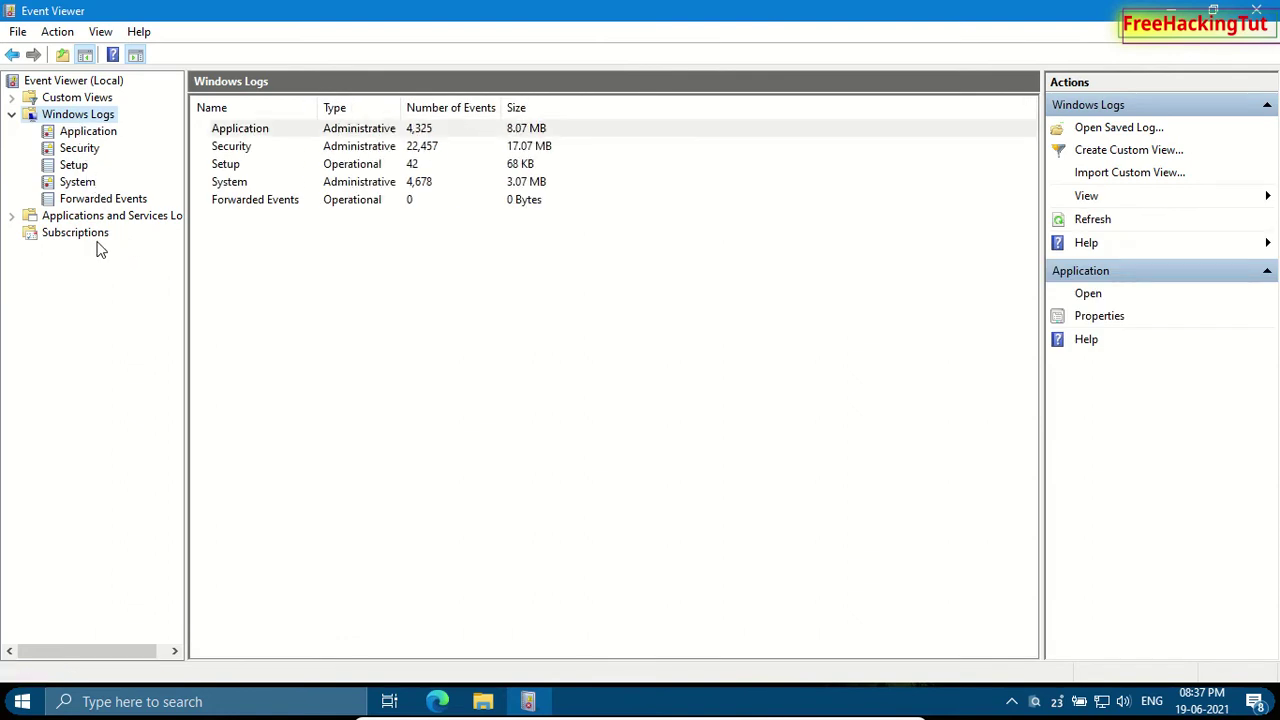
click(76, 186)
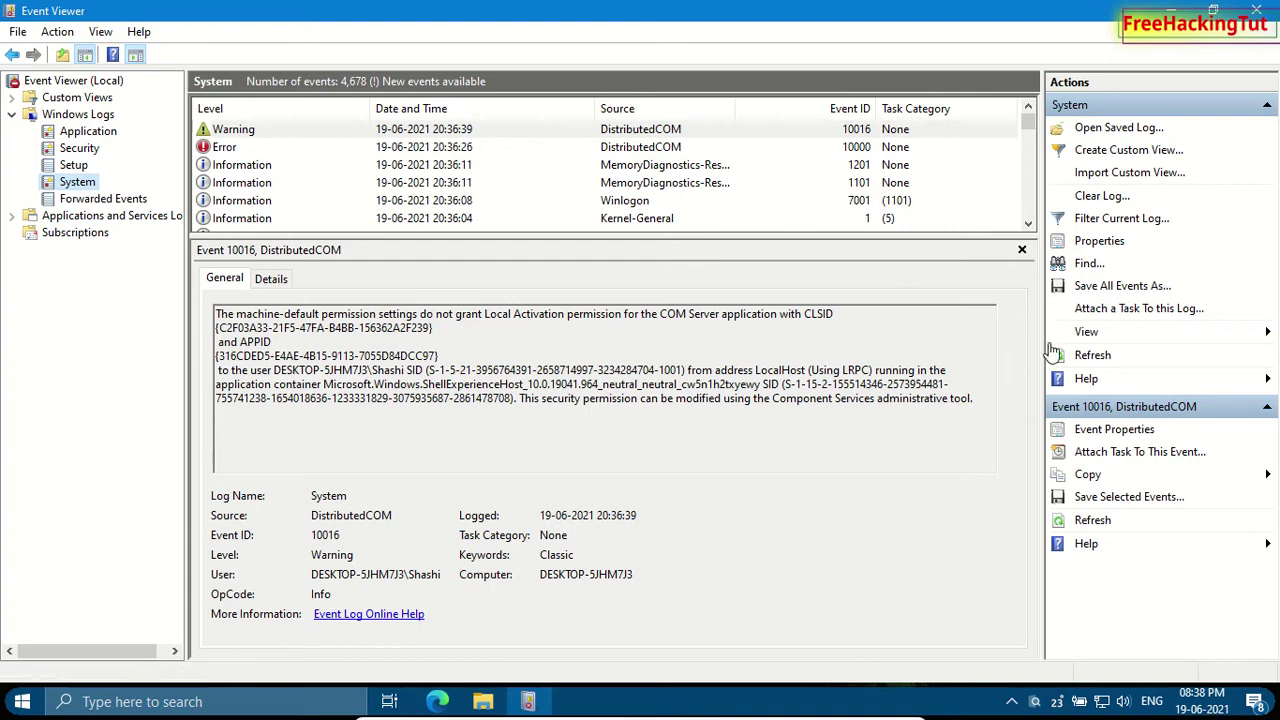
Use Find with "memory diagnostic" to jump to MemoryDiagnostics-Results event 1201
click(1089, 263)
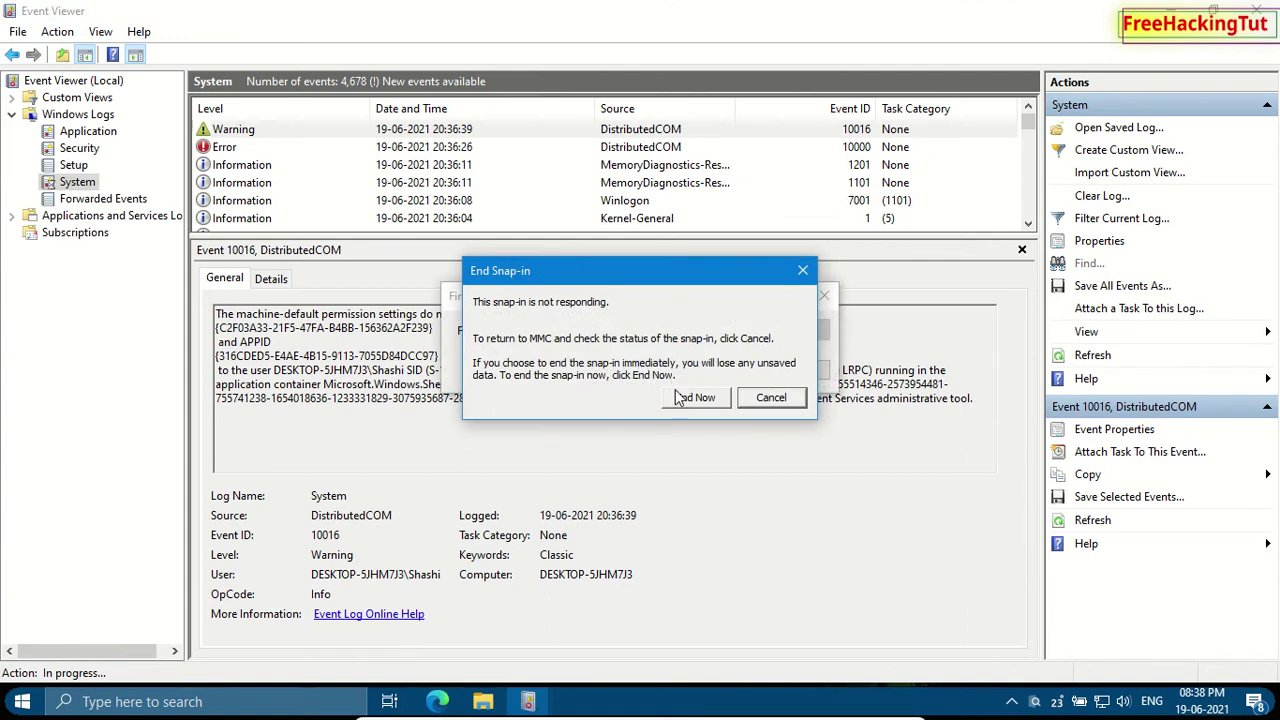
click(767, 397)
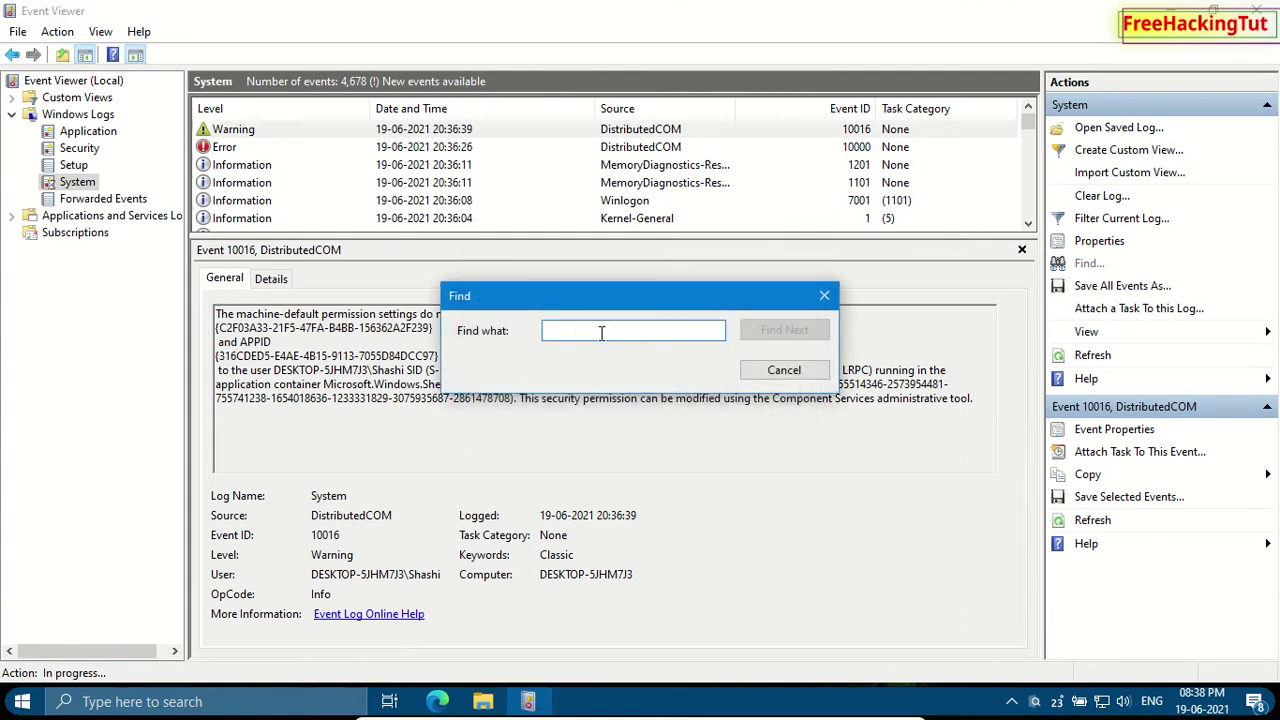
text(memo)
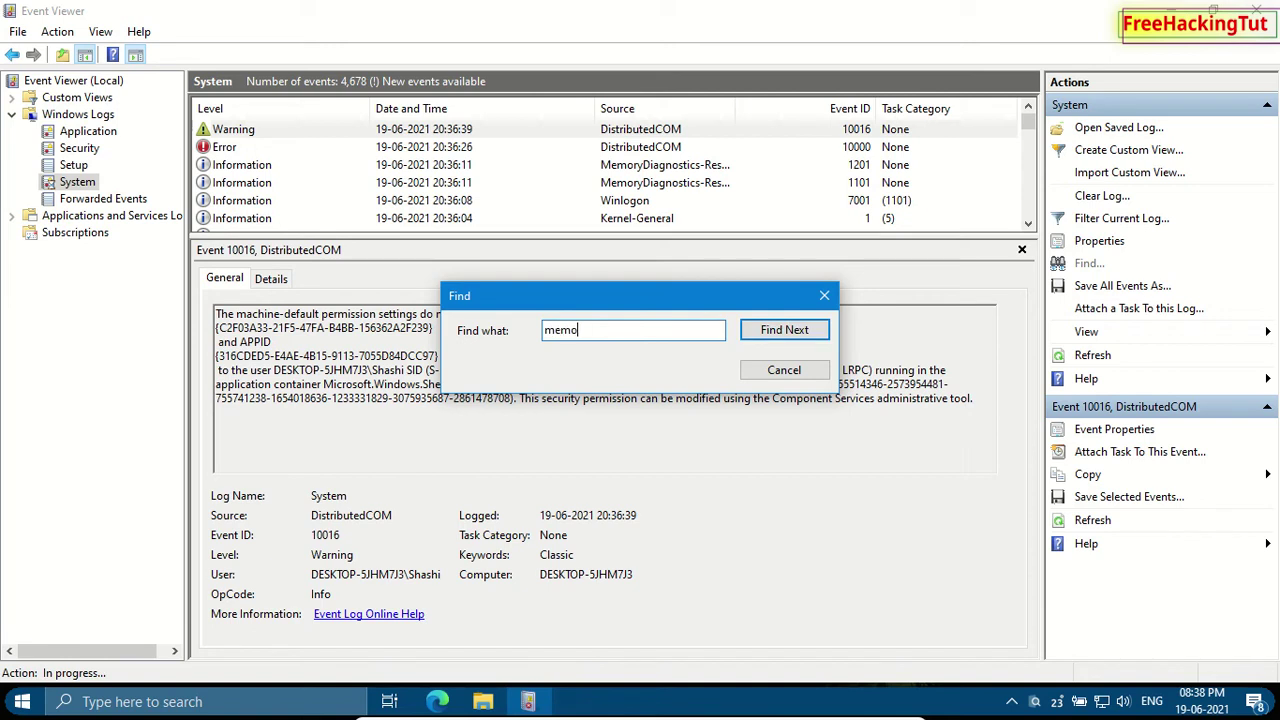
text(mr)
key(BackSpace)
key(BackSpace)
text(ry )
text(diag)
text(nostic)
click(785, 330)
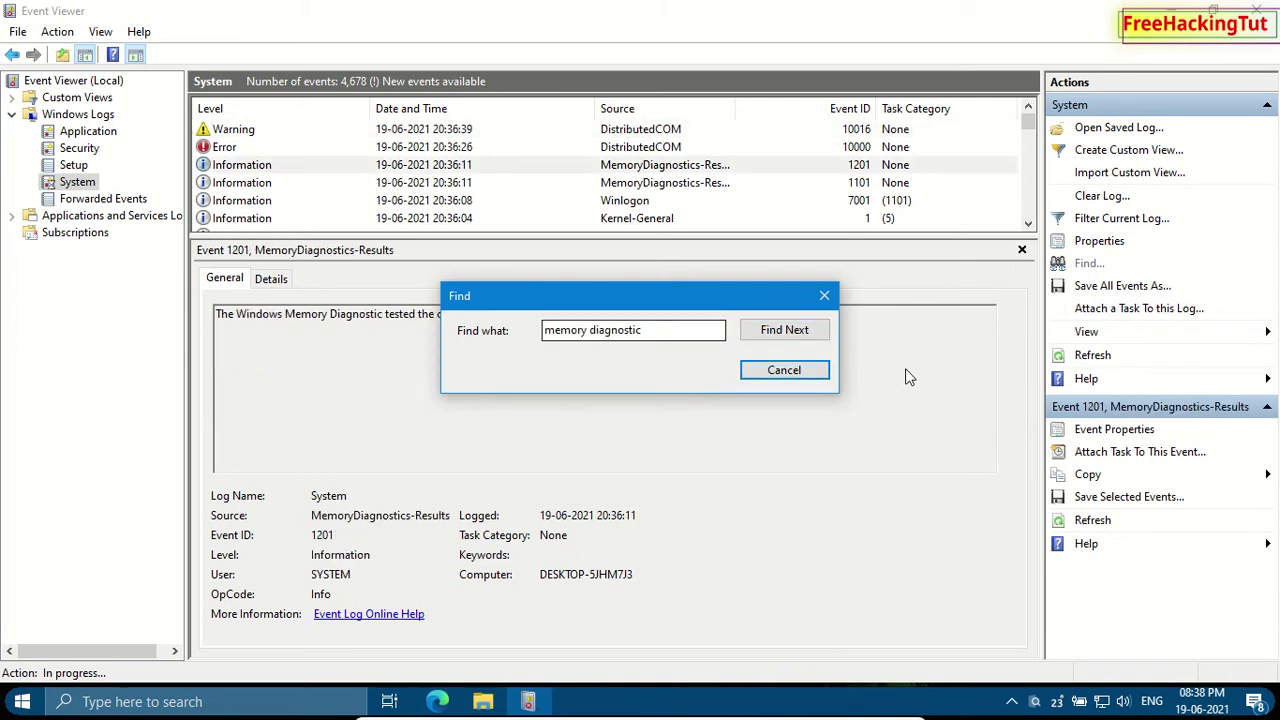
click(824, 295)
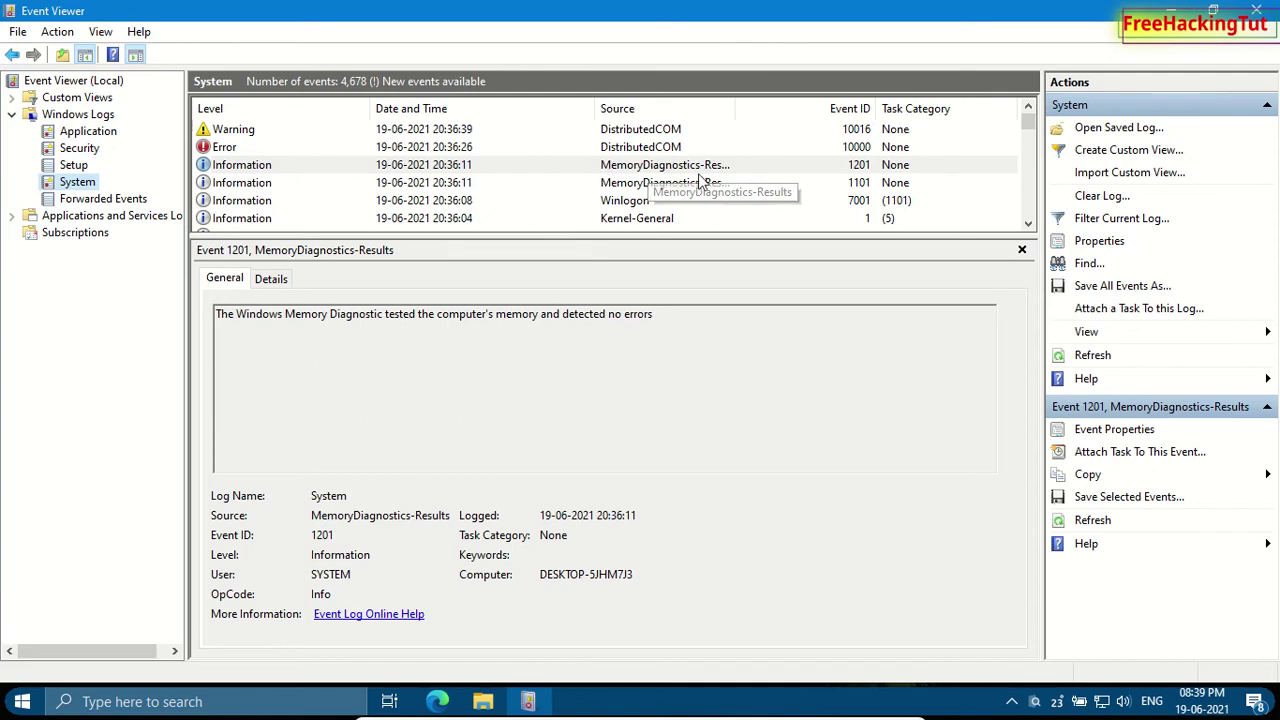
Open Event Properties for the 1201 MemoryDiagnostics-Results row showing no errors detected
double_click(630, 166)
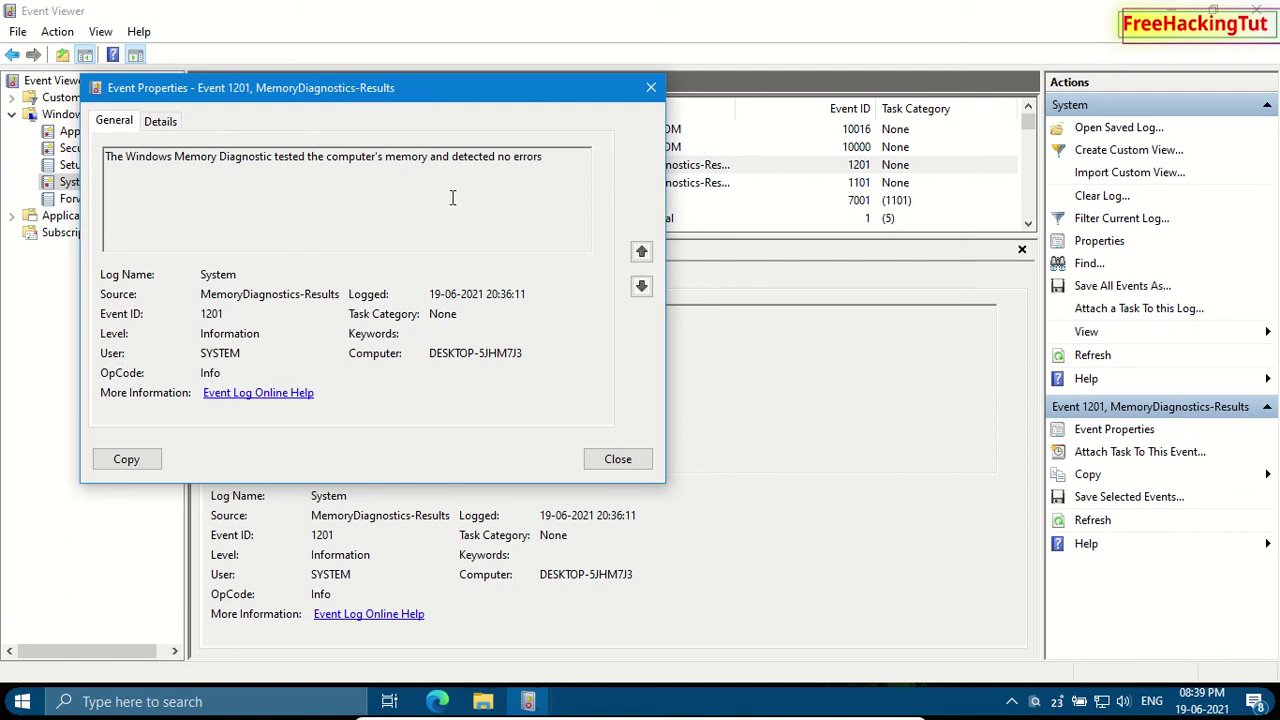
Close the event 1201 Properties dialog and the Event Viewer window
click(651, 88)
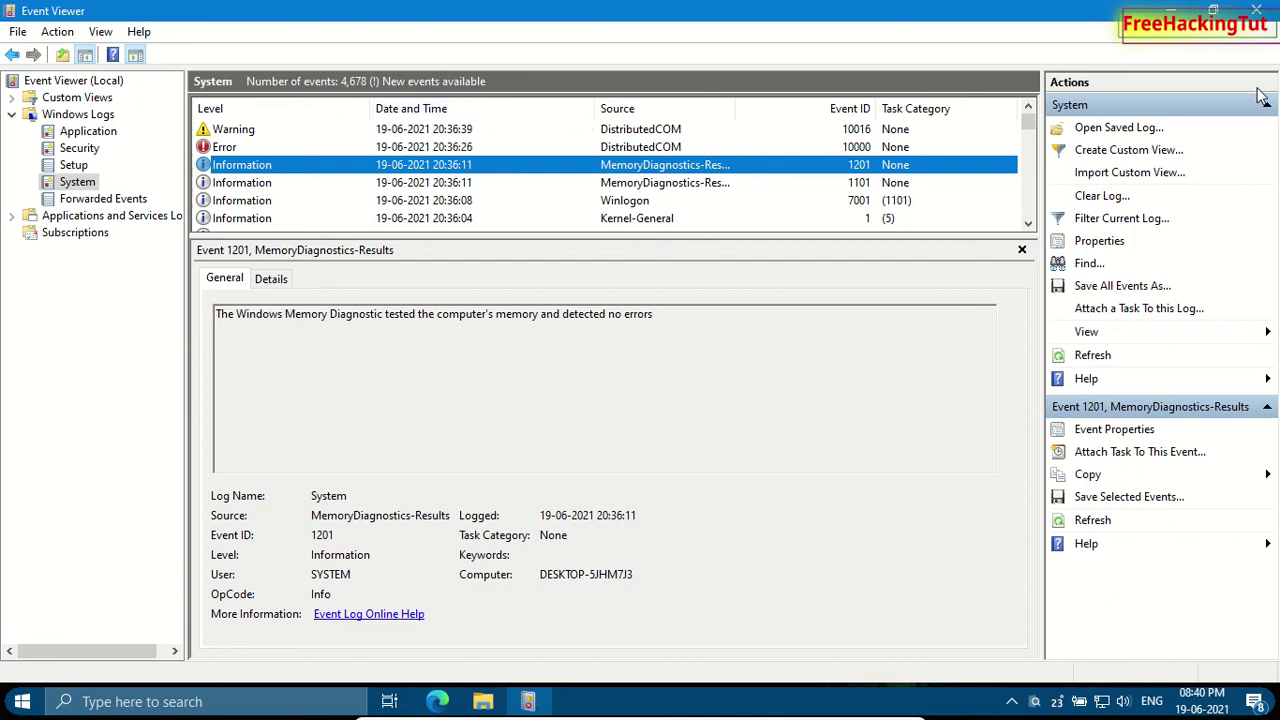
click(1256, 12)
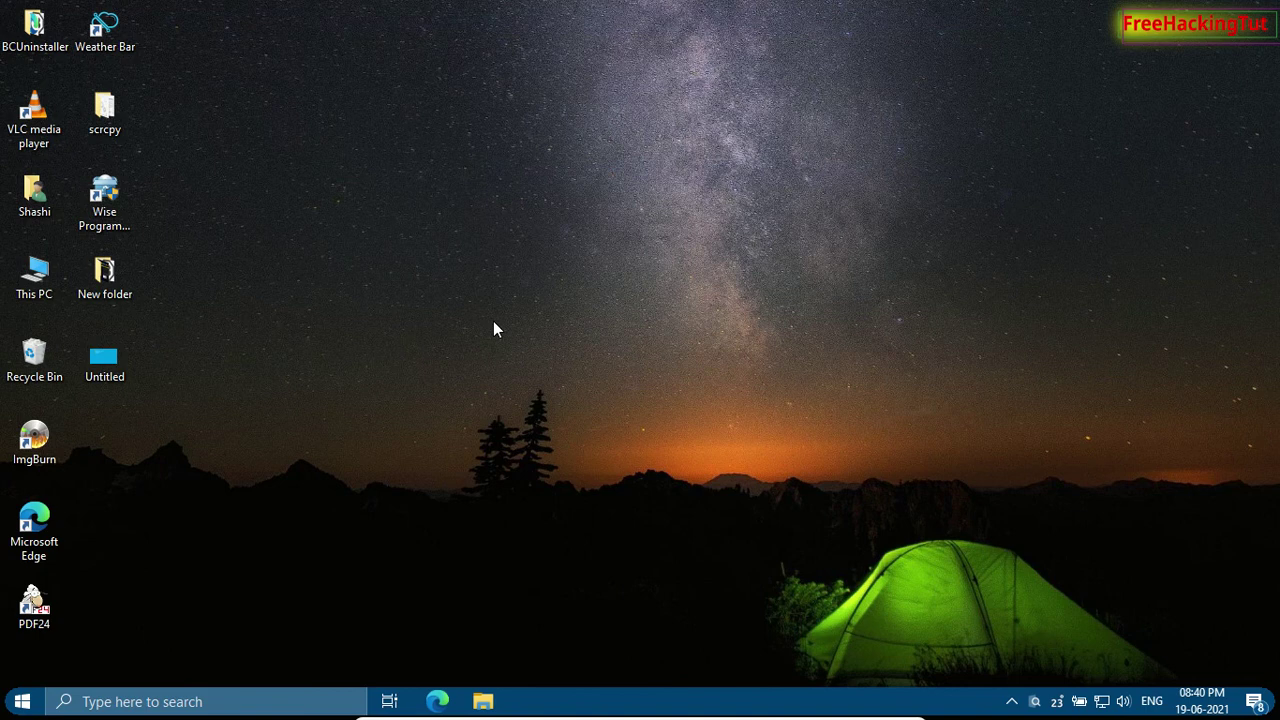